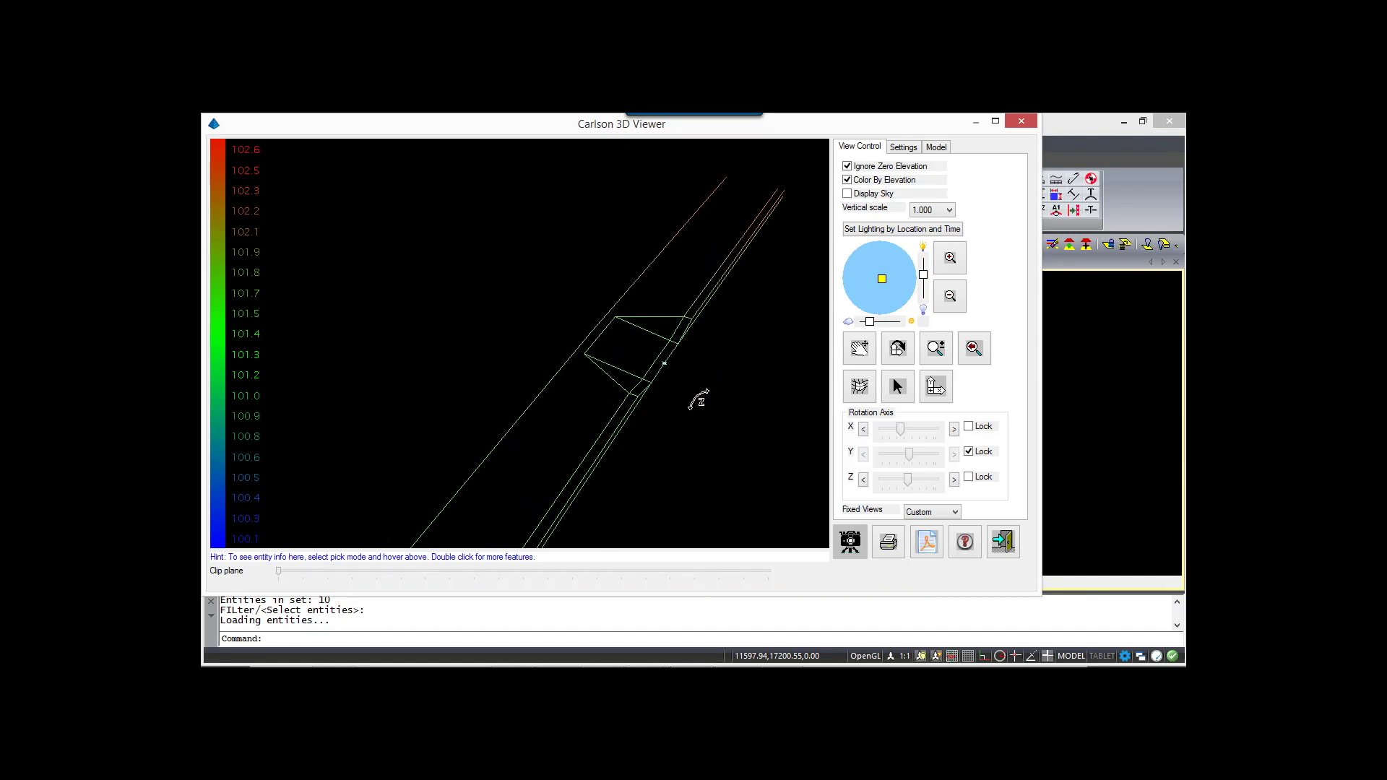
Orbit the elevation-coloured wall linework in the 3D Viewer to see another side.
left_click_drag(628, 336, 734, 486)
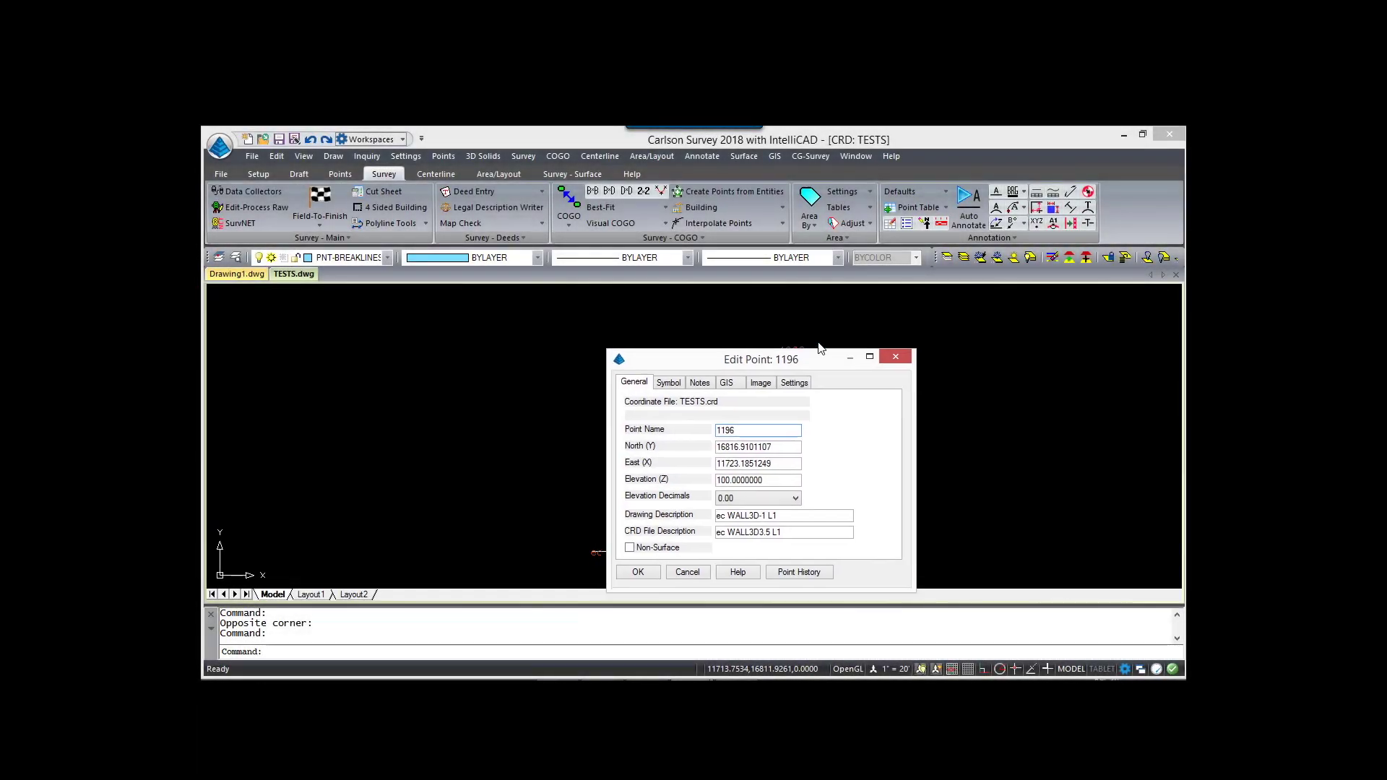
Draw linework for wall points 1196, 1198, 1200 and show it in 3D with CUBE.
left_click_drag(822, 366, 489, 310)
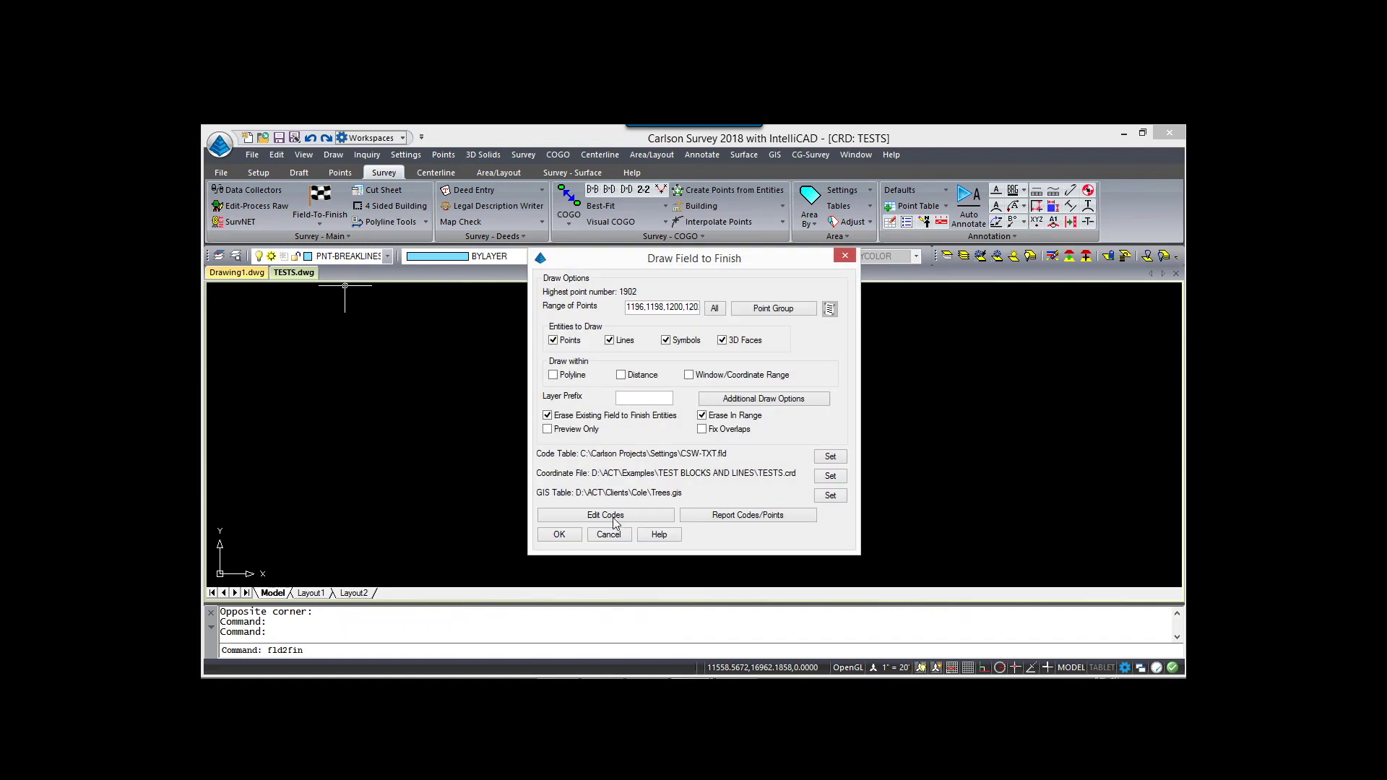
left_click(563, 535)
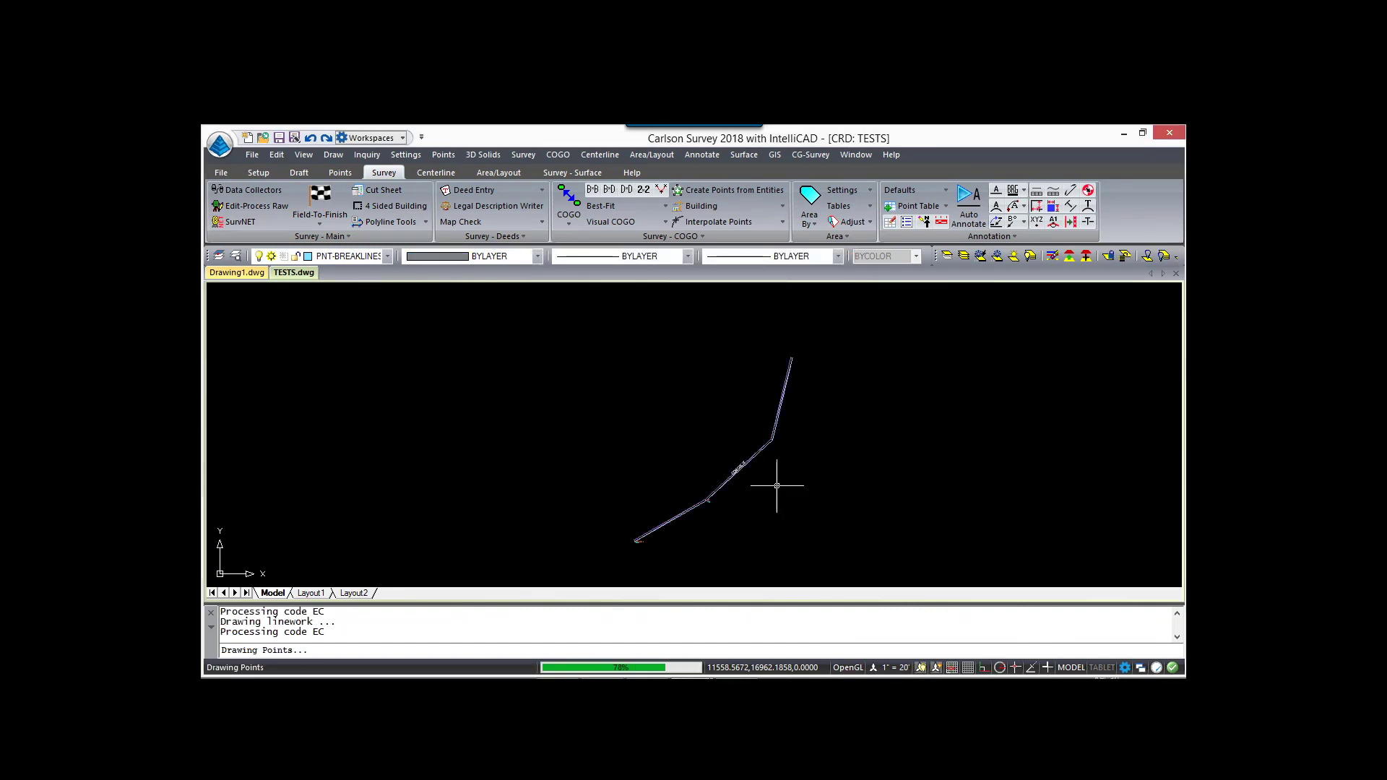
type("cube")
key("Return")
left_click_drag(832, 327, 538, 587)
key("Return")
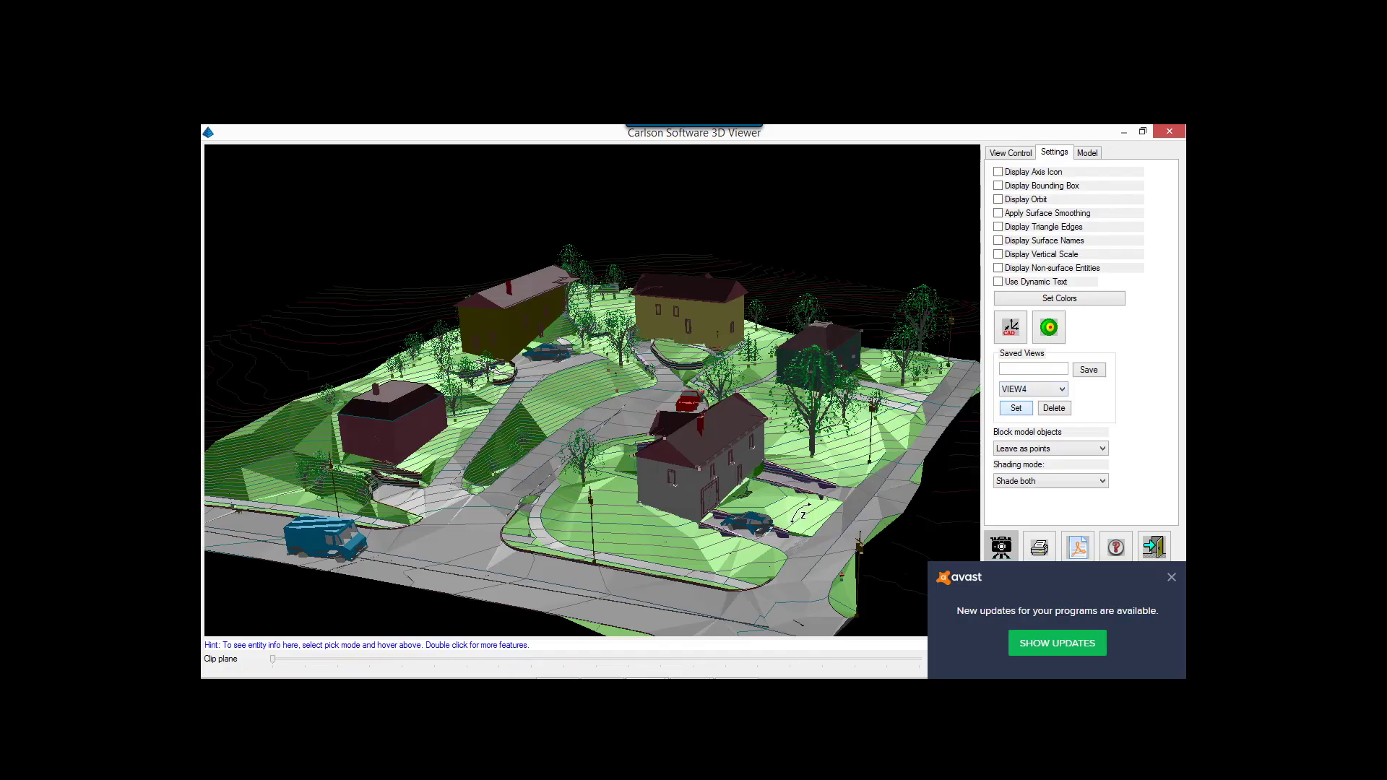
scroll(824, 499, "up", 3)
scroll(800, 486, "up", 4)
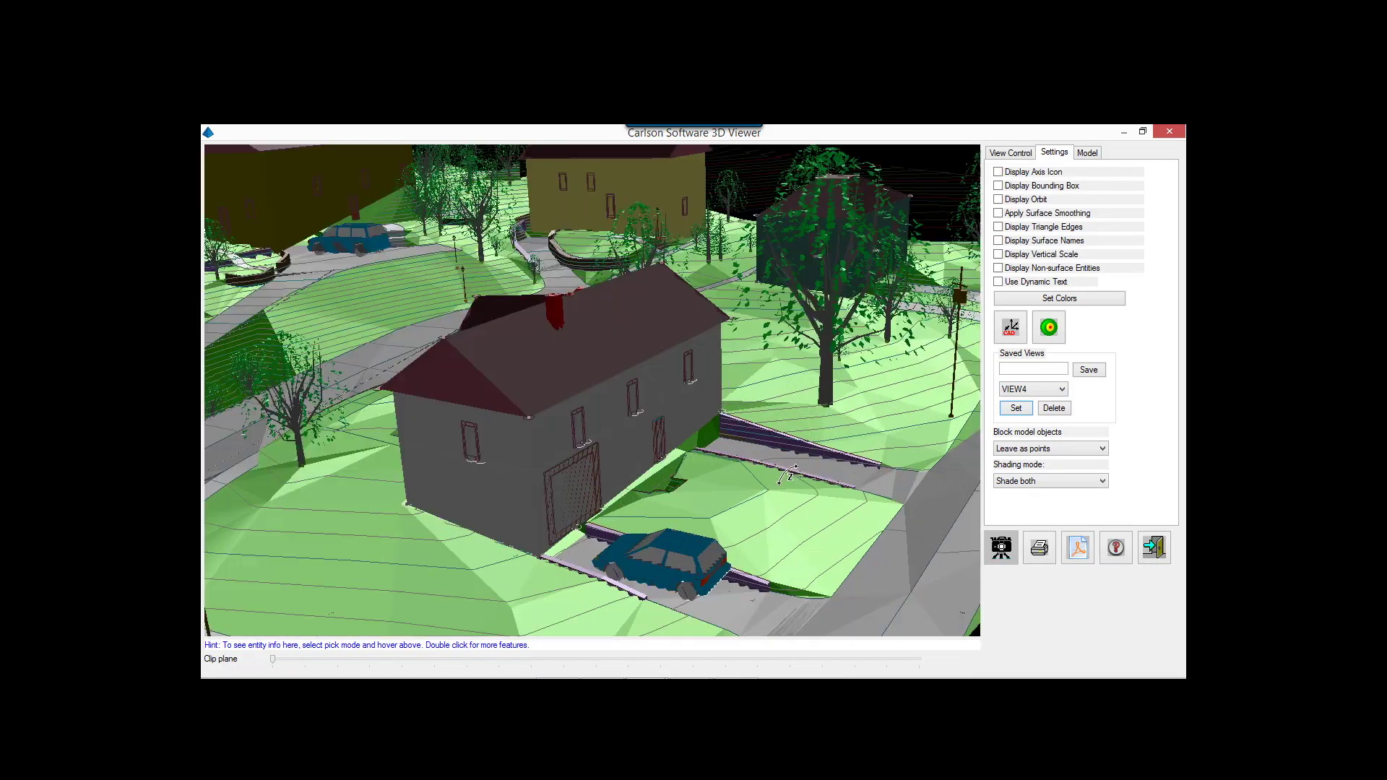
scroll(787, 475, "down", 4)
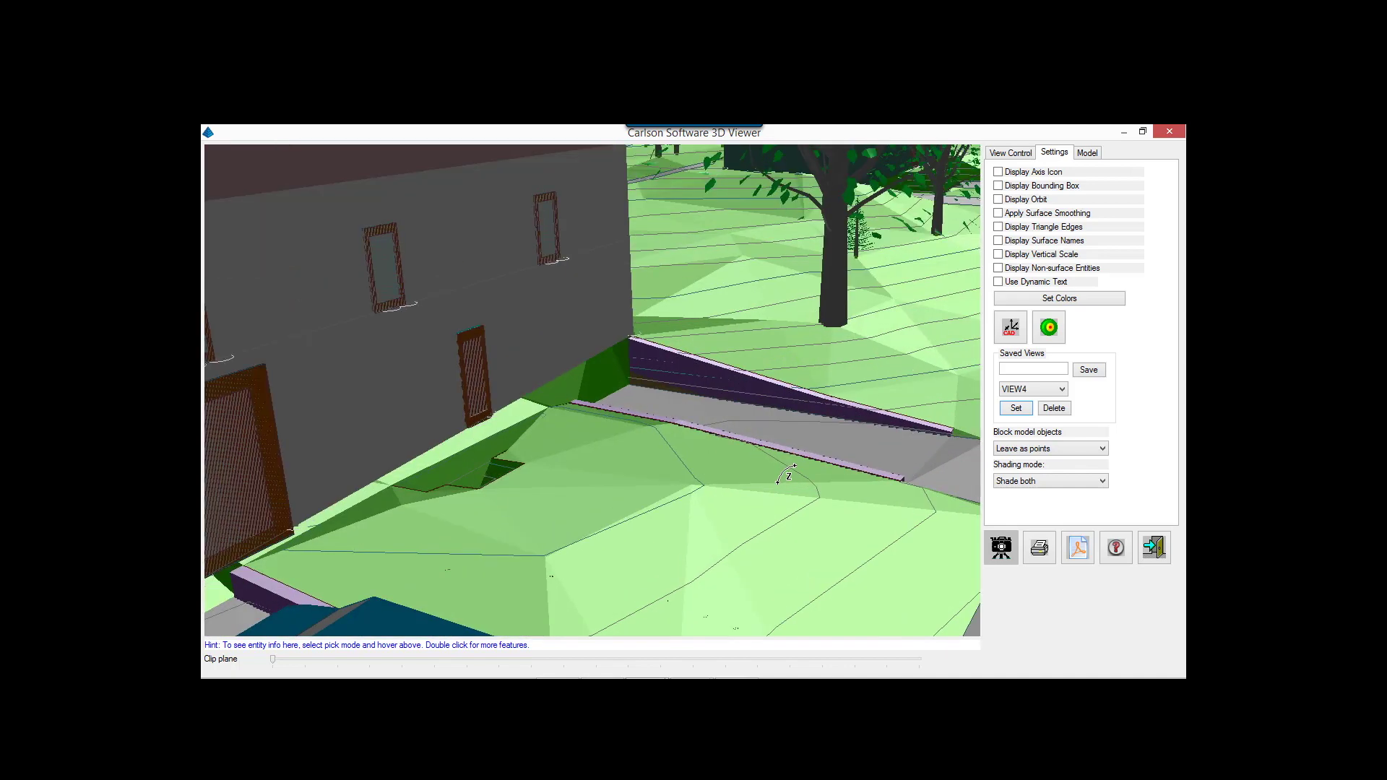
scroll(787, 476, "down", 2)
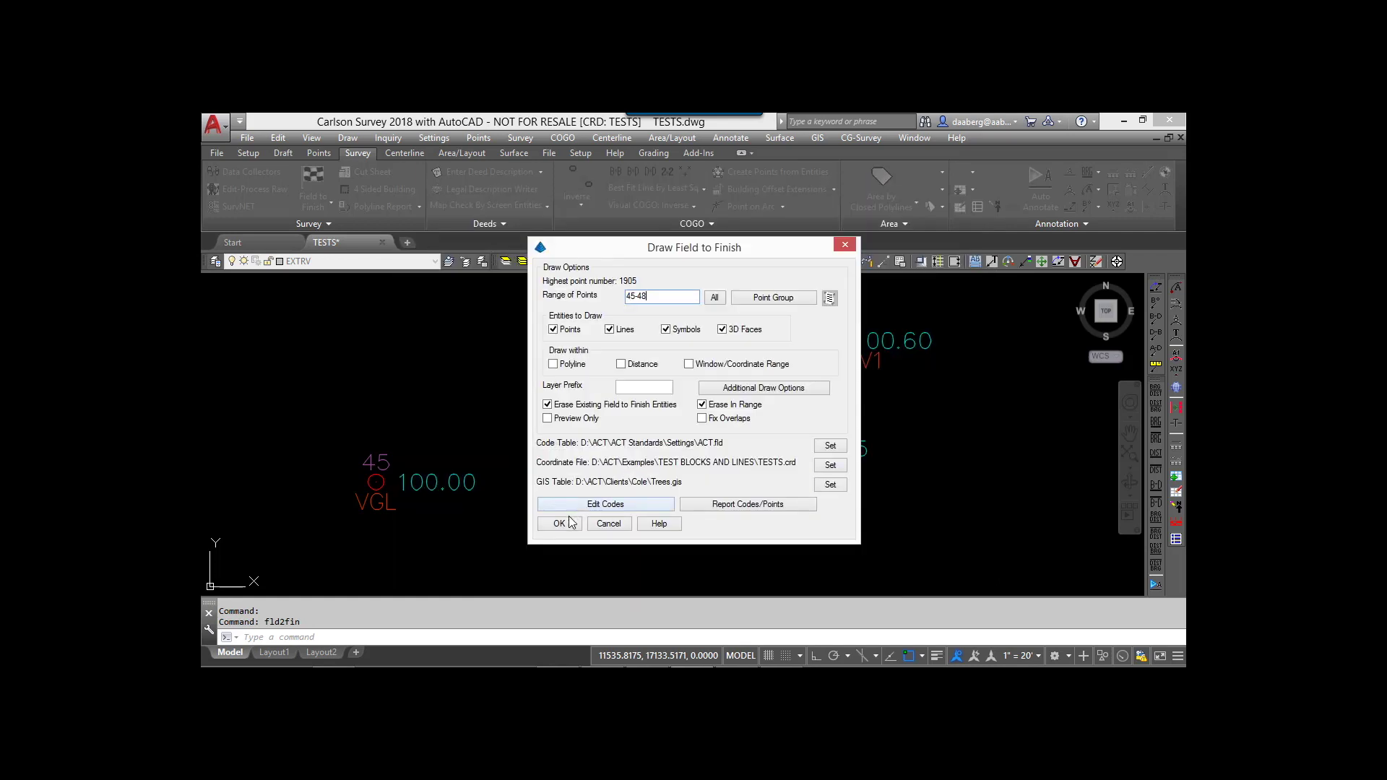
Draw the VGL and EP linework with a 0.500 vertical offset and paired 3D elevation labels.
left_click(563, 520)
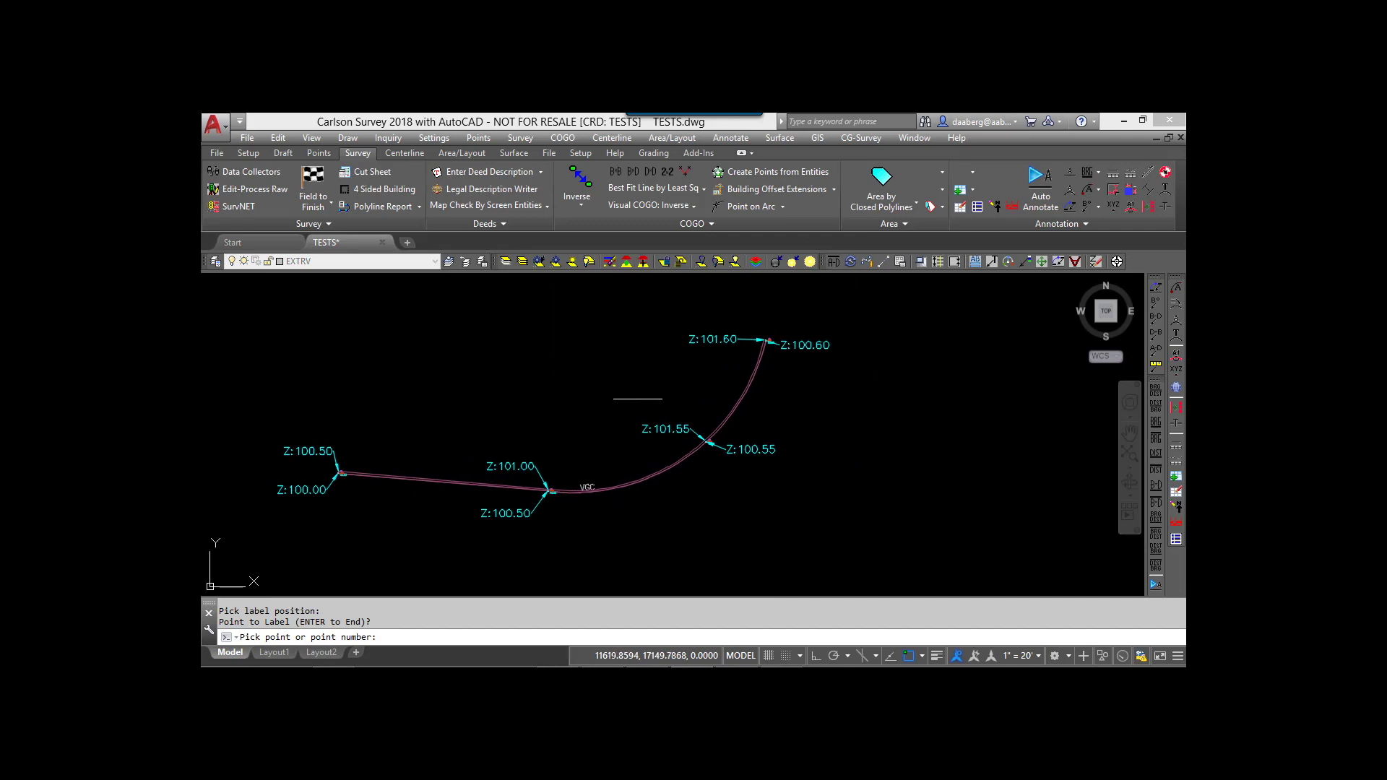
key("Return")
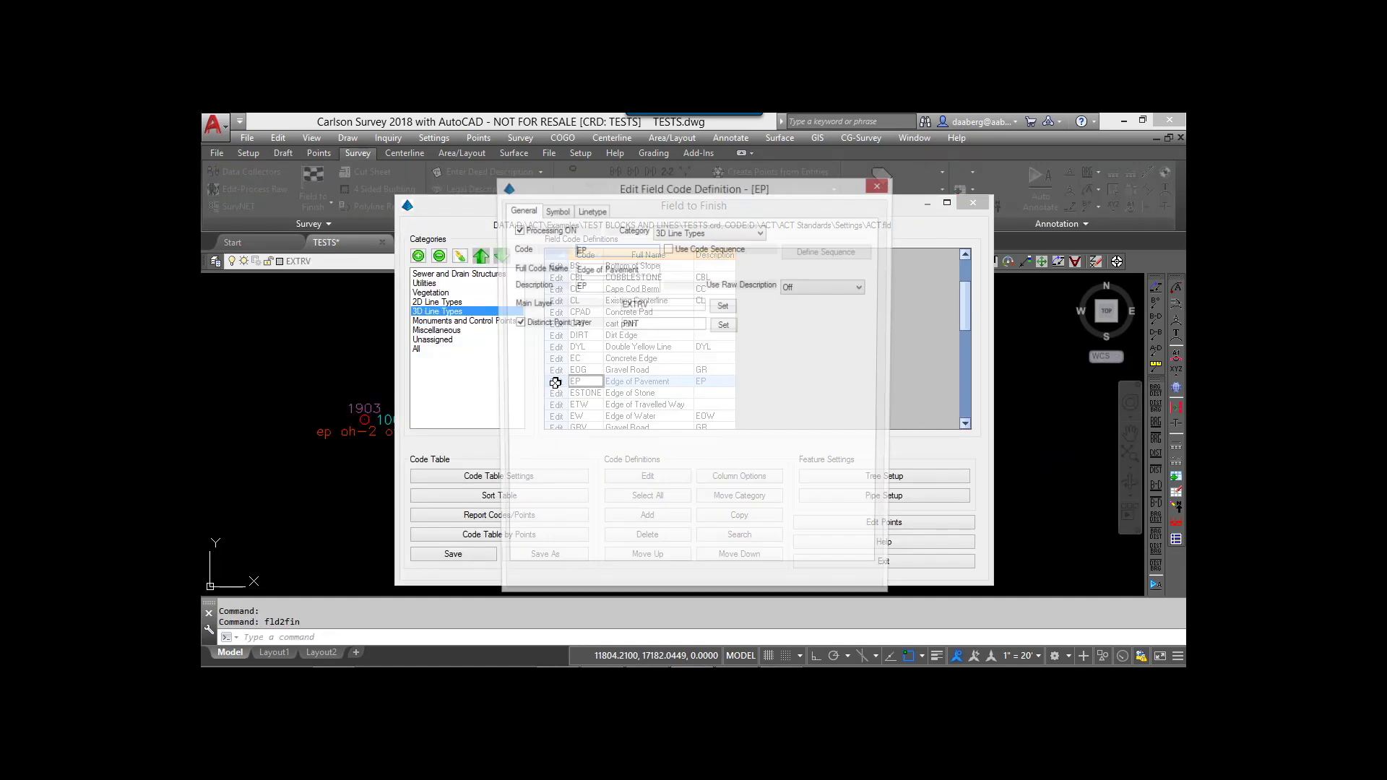
left_click(590, 211)
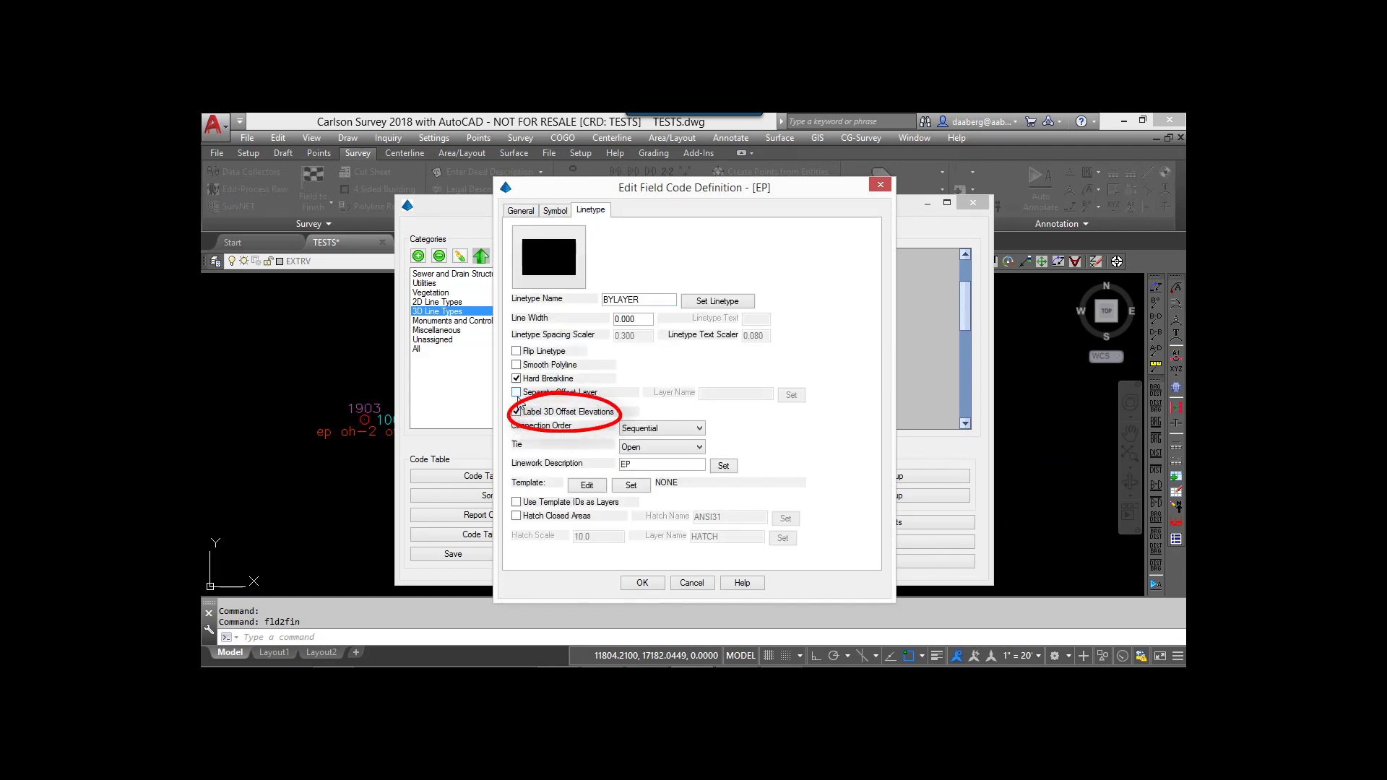
left_click(563, 514)
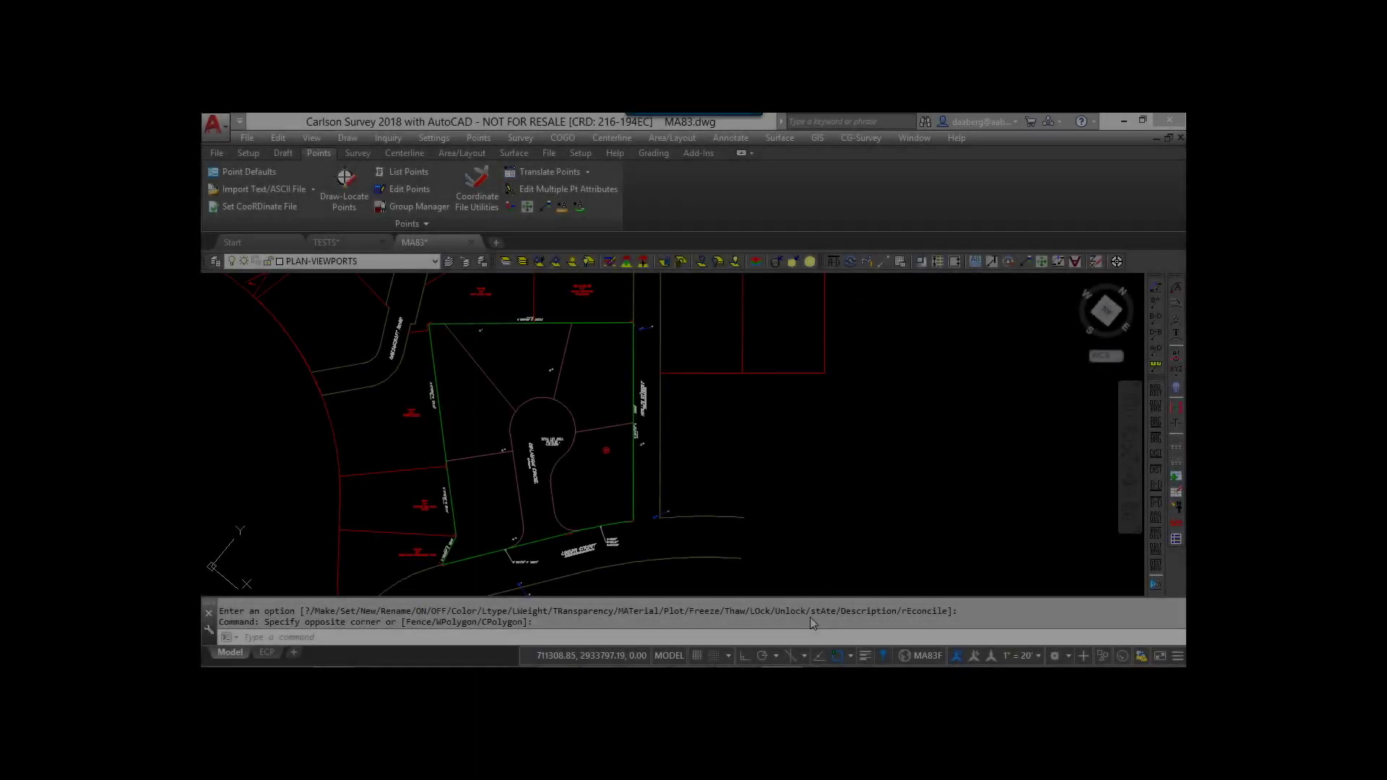
Launch Coordinate Cloud from Point Utilities and log in.
left_click(478, 137)
mouse_move(538, 521)
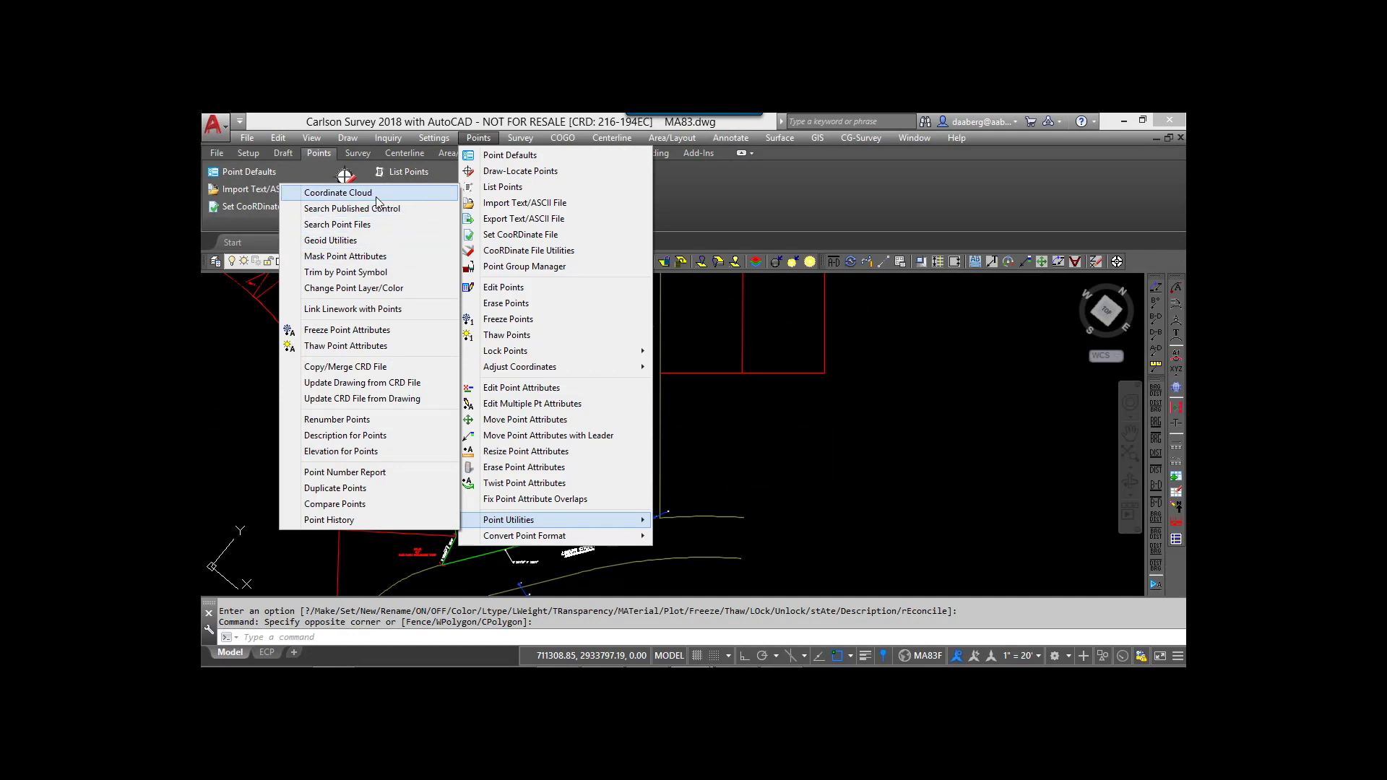
left_click(377, 203)
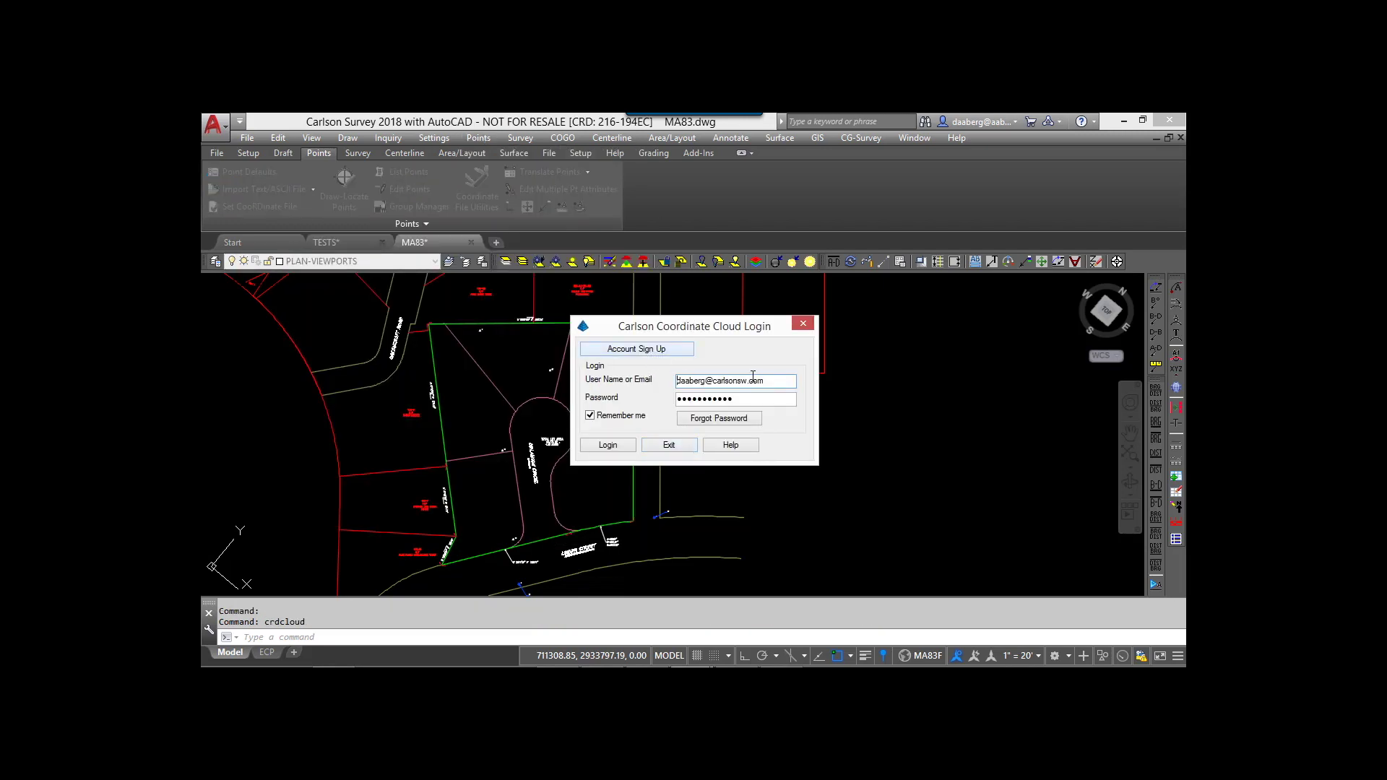
left_click(607, 444)
Start an upload and load point 52 from the point list.
left_click(394, 260)
left_click(683, 538)
left_click(671, 454)
left_click(607, 455)
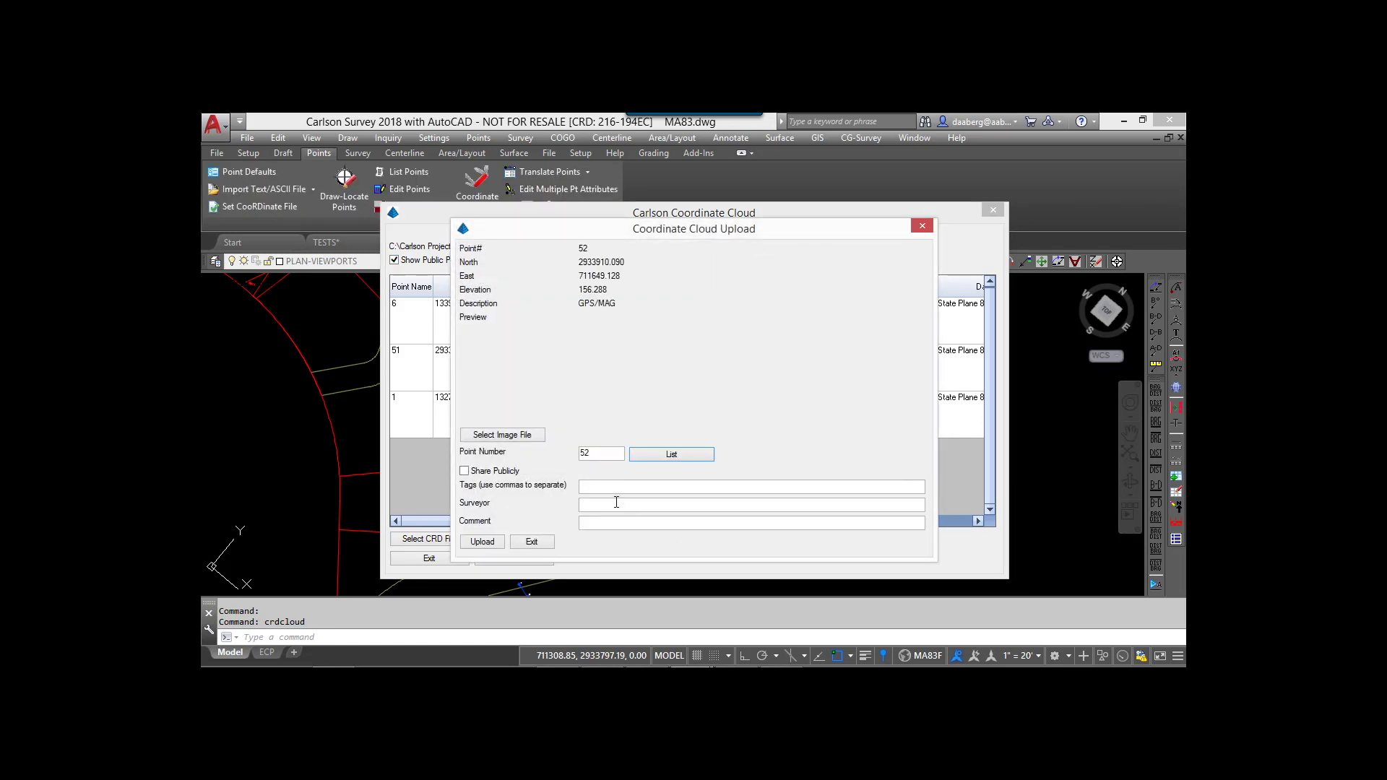
Attach the aerial photo and tag the point 'control Points'.
mouse_move(505, 446)
left_mouse_down()
mouse_move(476, 449)
mouse_move(564, 477)
mouse_move(508, 448)
left_mouse_up()
key("Escape")
left_click(613, 482)
type("control Points")
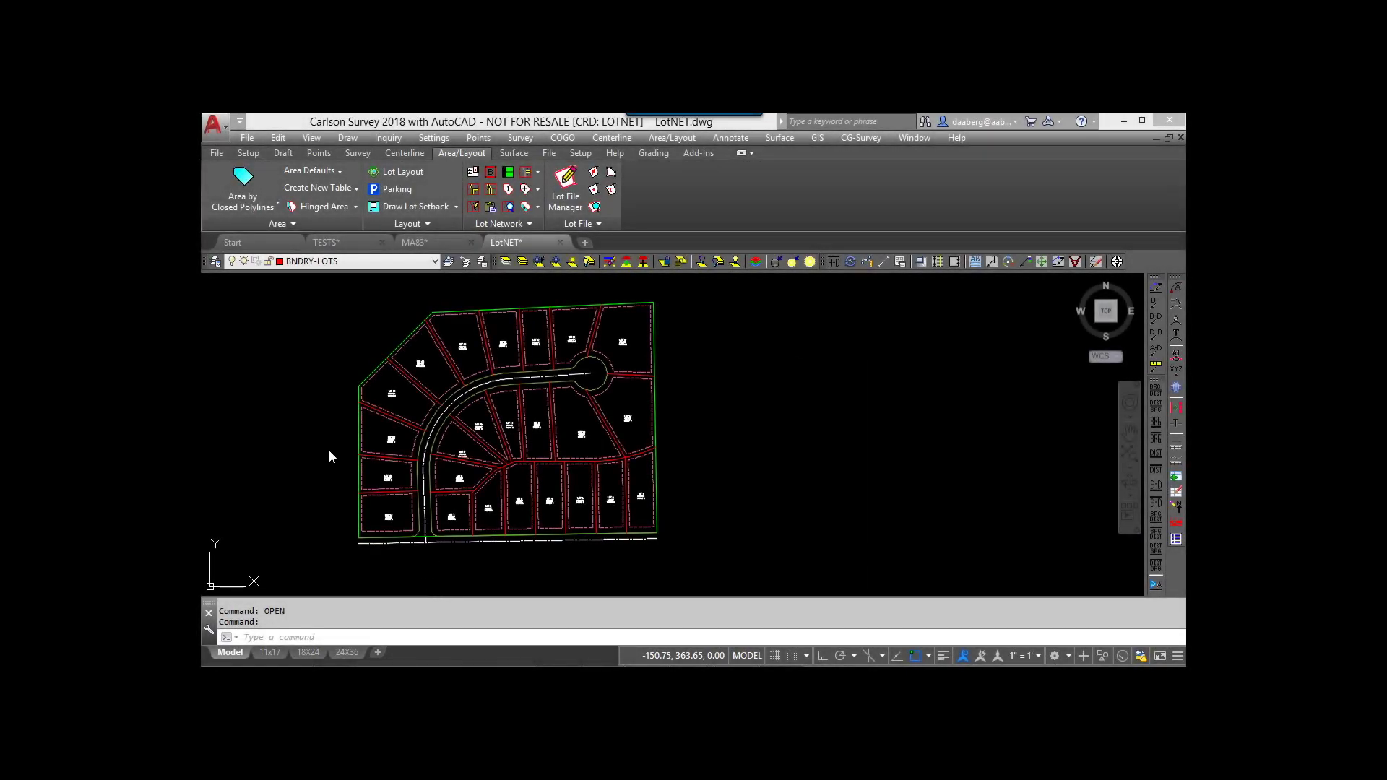
Set Lot Network building placement to draw the House 60x30 symbol.
left_click(471, 175)
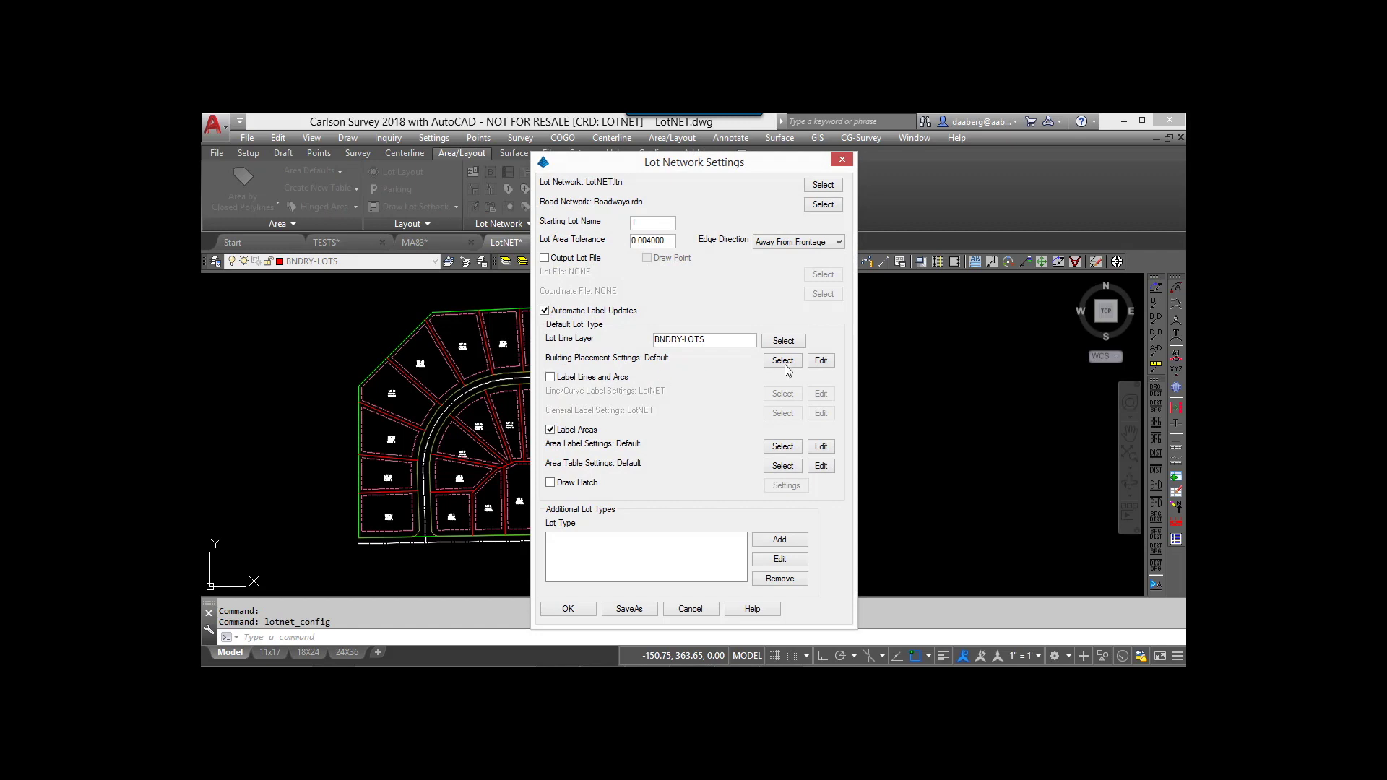
left_click(822, 362)
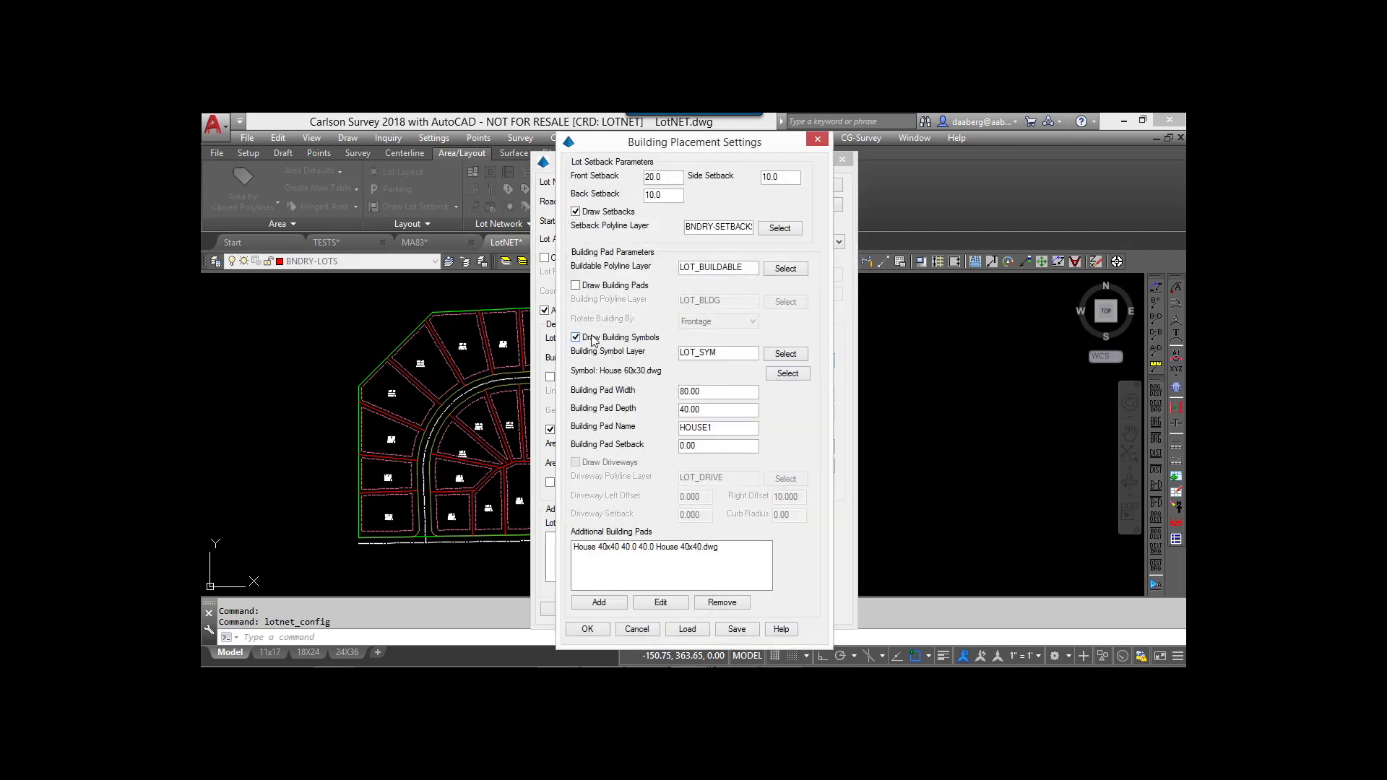
left_click(786, 374)
double_click(546, 309)
left_click(599, 602)
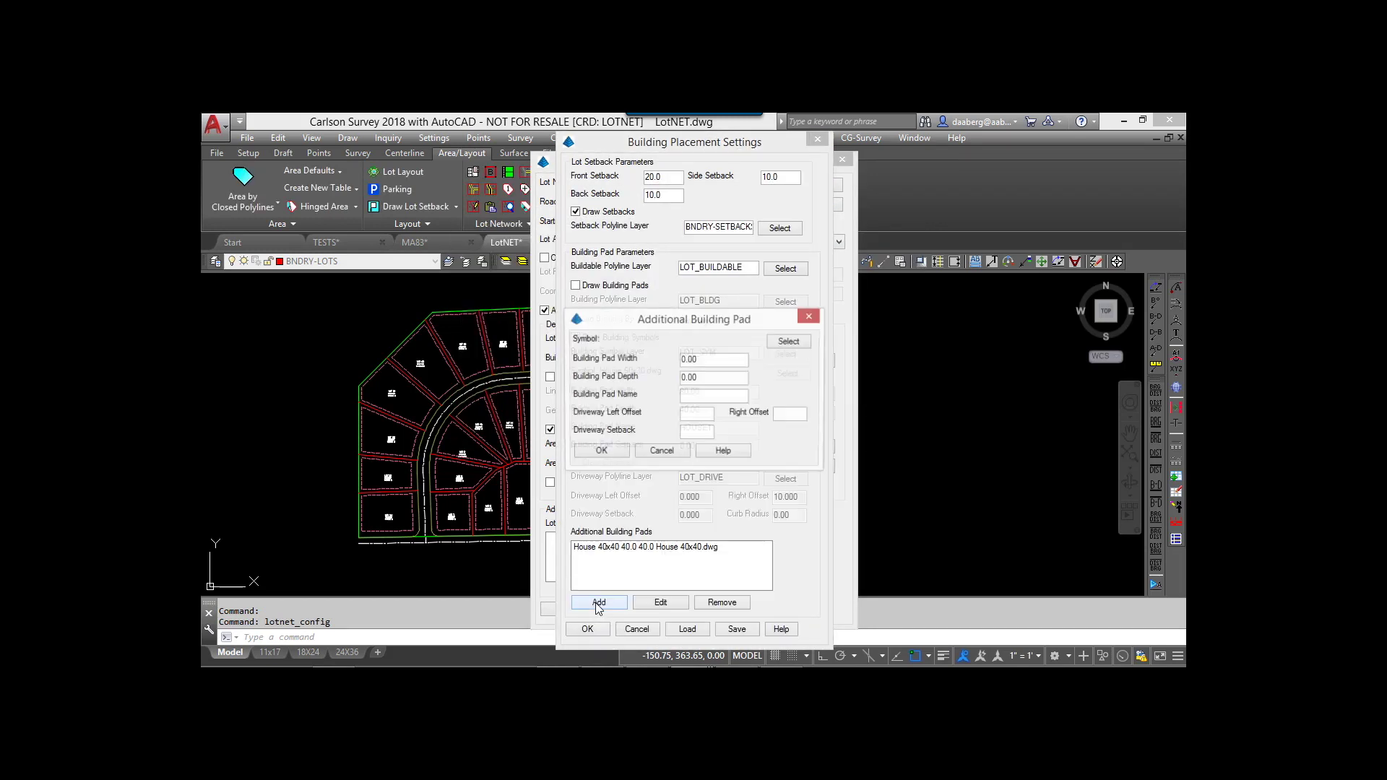
left_click(780, 340)
left_click(587, 629)
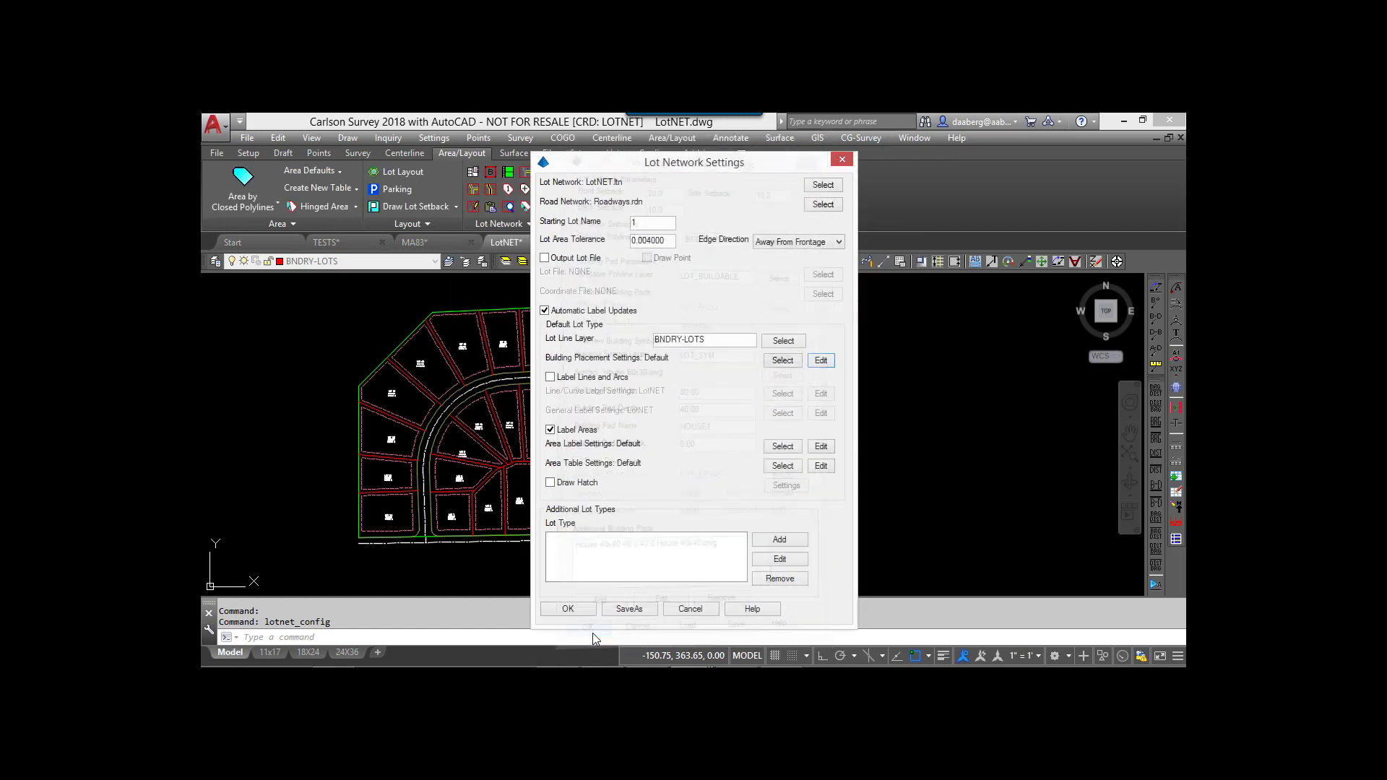
left_click(581, 609)
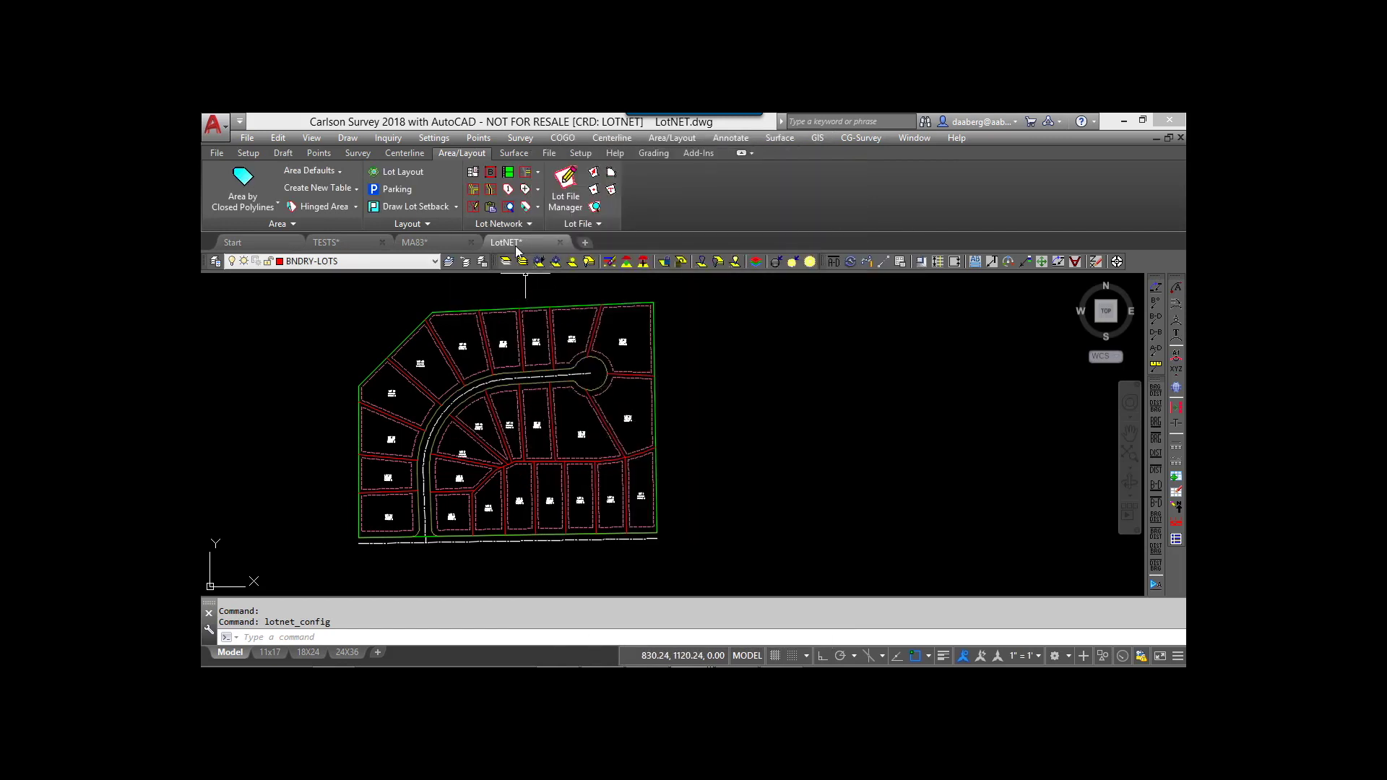
Update the lot network to place the houses and bring Lot 18 into view.
left_click(478, 212)
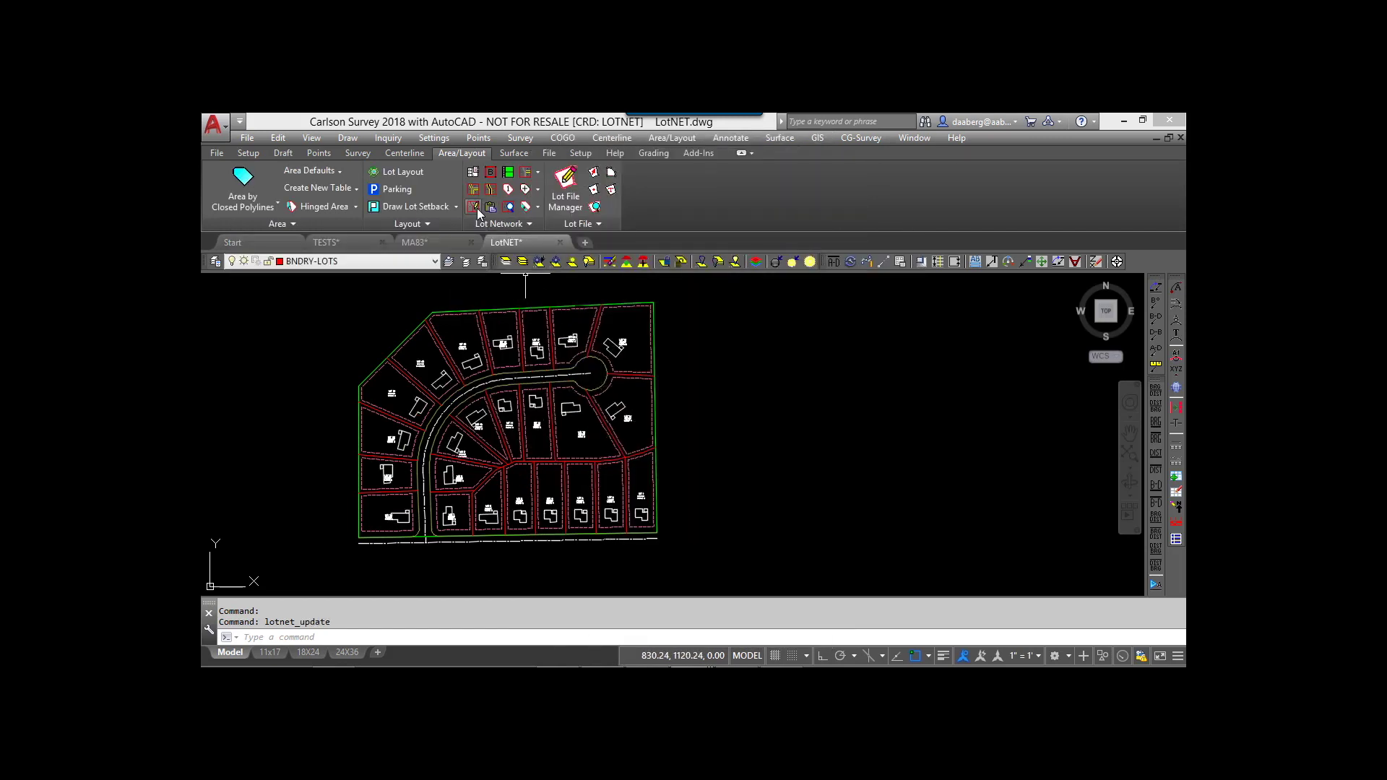
scroll(551, 342, "up", 6)
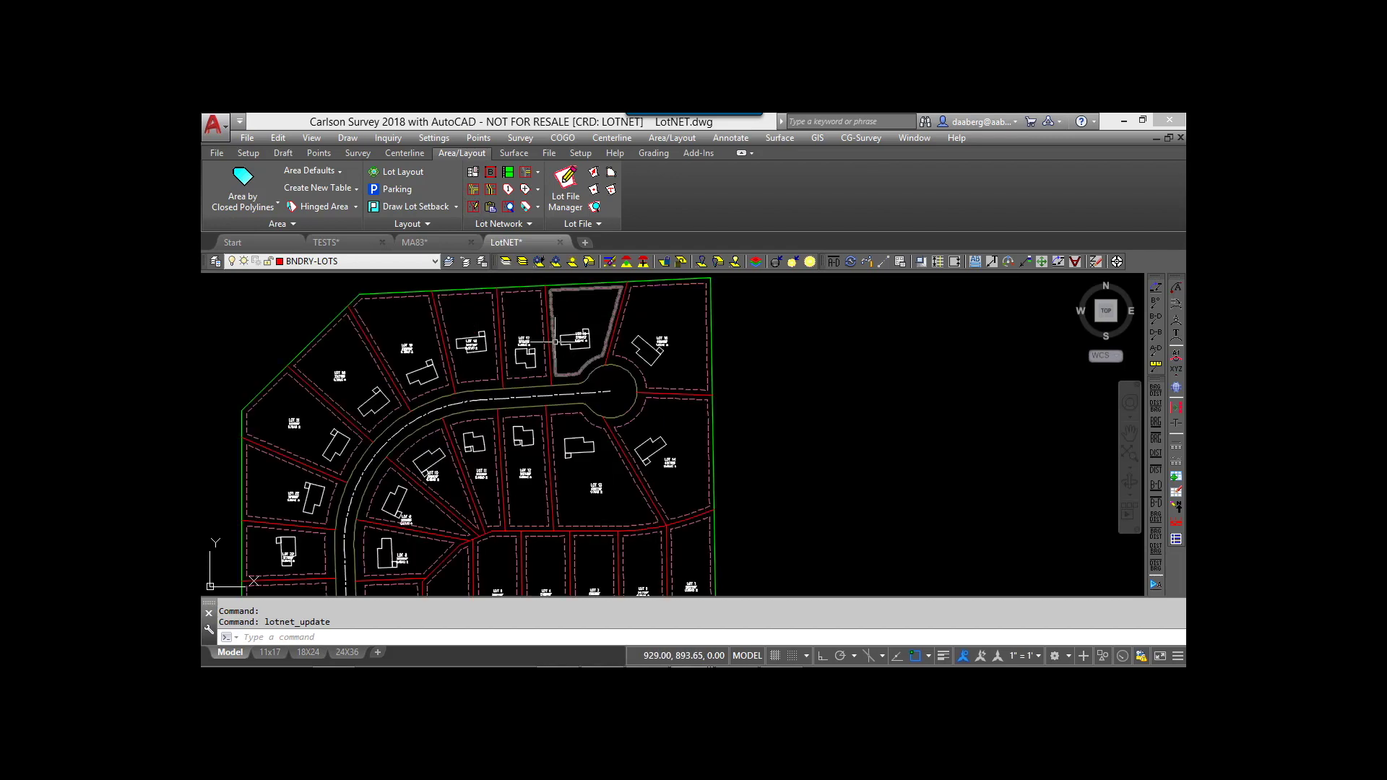
middle_click_drag(551, 429, 692, 446)
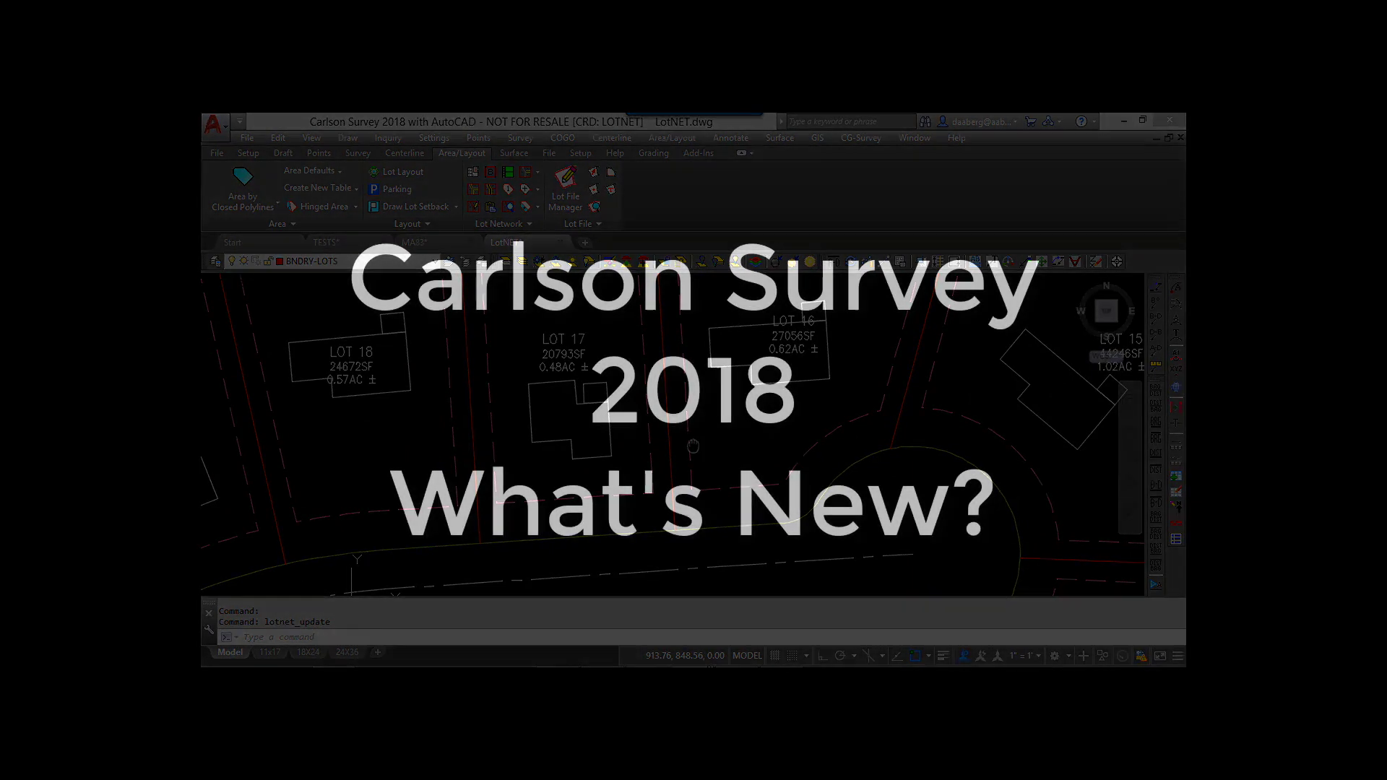